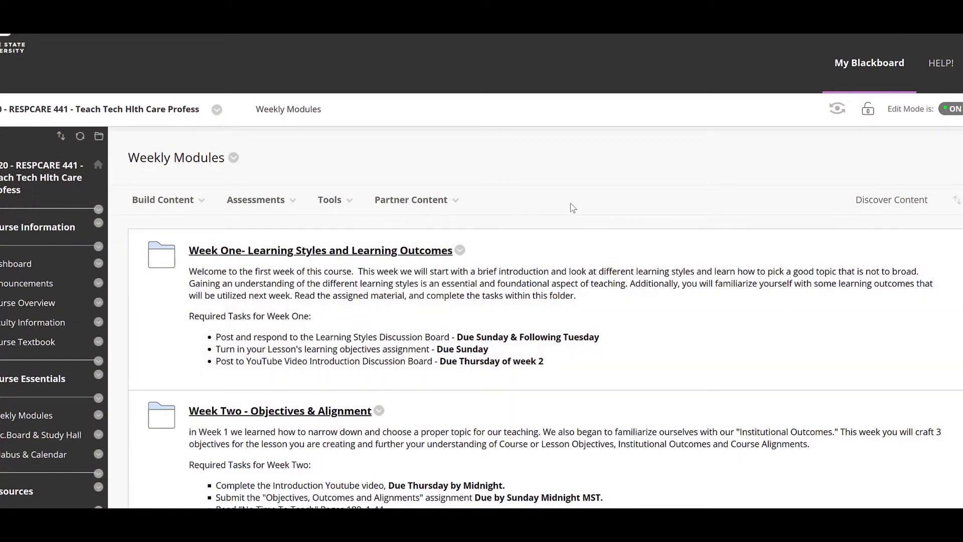
Step: Open the course tools list, close it without choosing anything, and scroll down
left_click(329, 199)
left_click(637, 134)
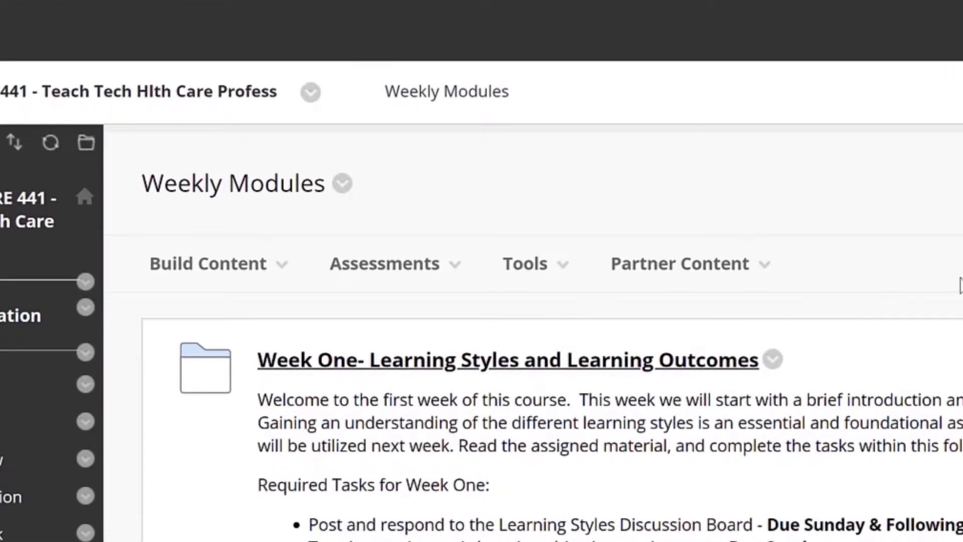
scroll(960, 286, "down", 1)
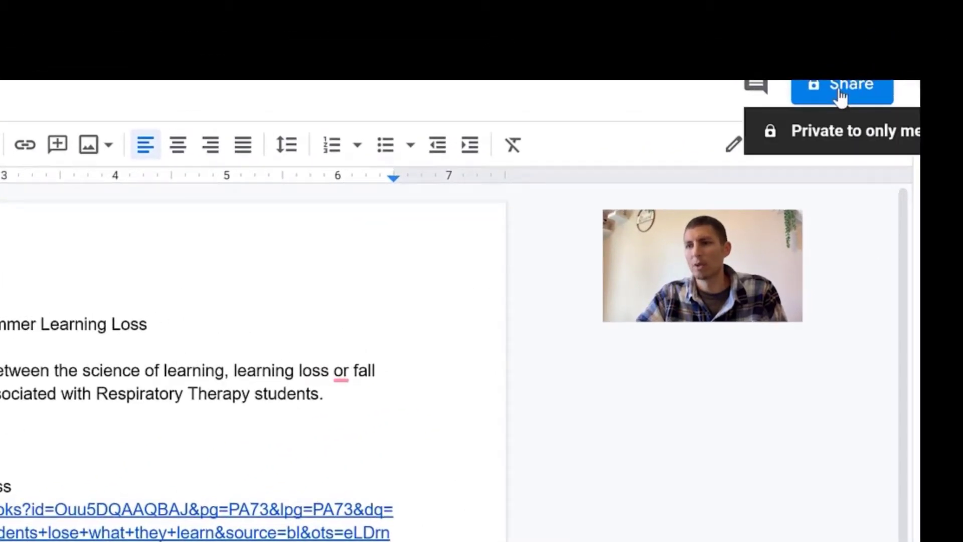
Step: Open the document's Share dialog and enter the instructor's school e-mail address
left_click(840, 95)
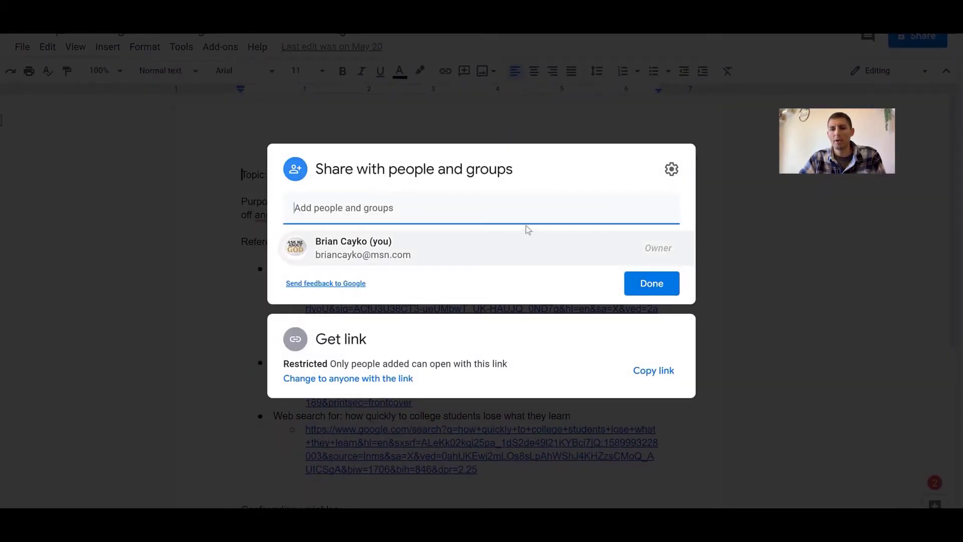
left_click(465, 208)
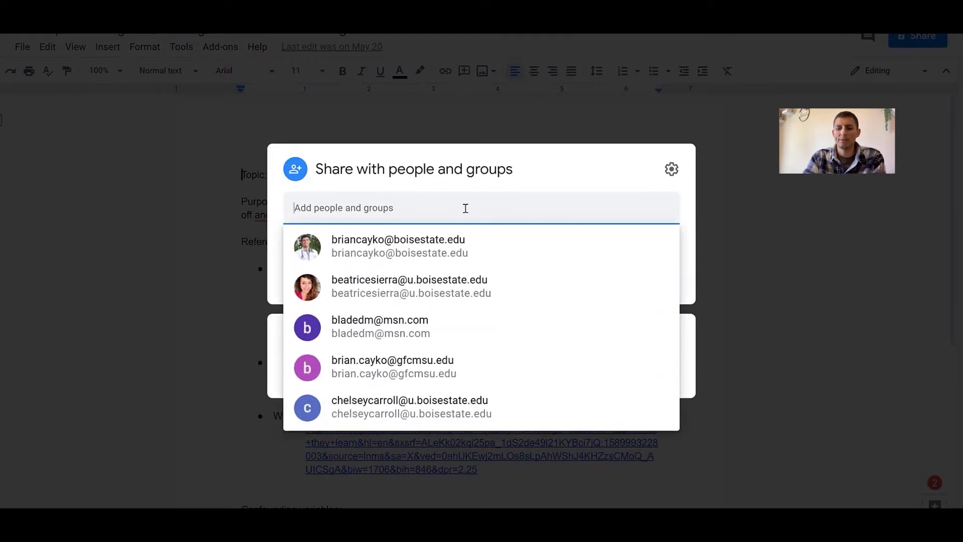
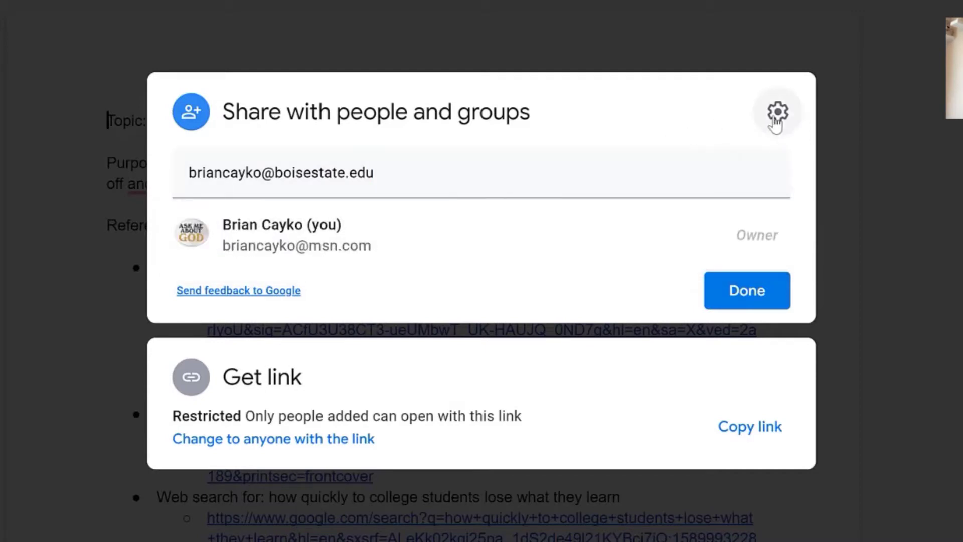
Step: Confirm the instructor as recipient, keep Editor access, and send the share invitation
left_click(642, 175)
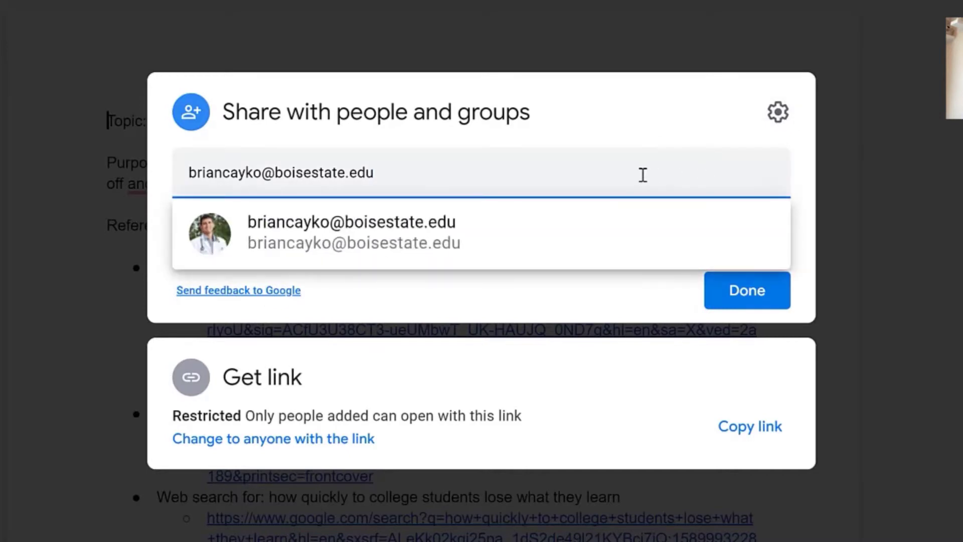
key("Return")
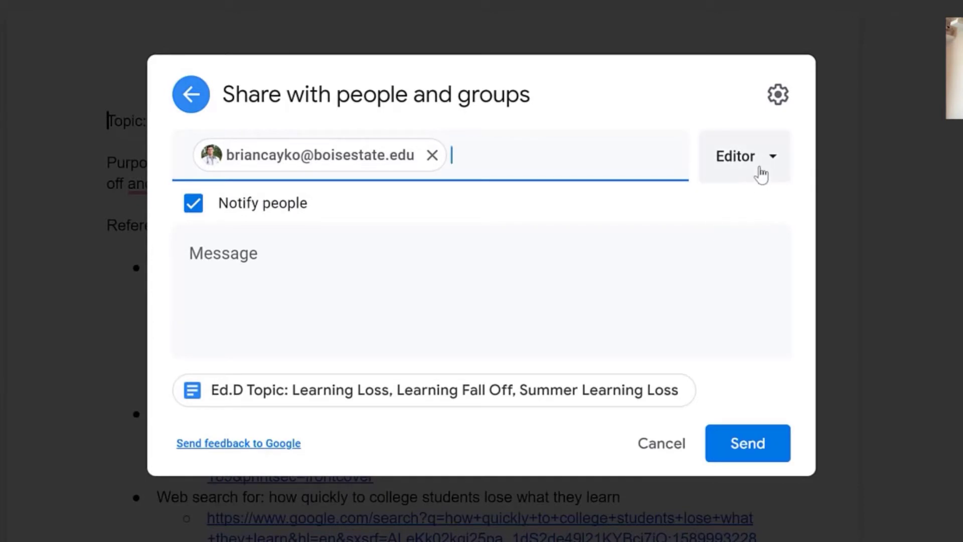
left_click(763, 165)
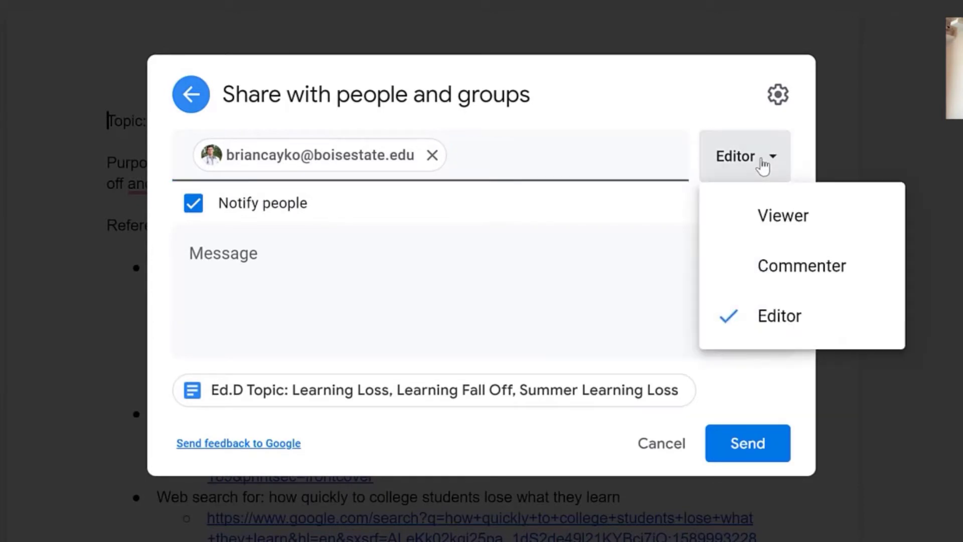
left_click(778, 332)
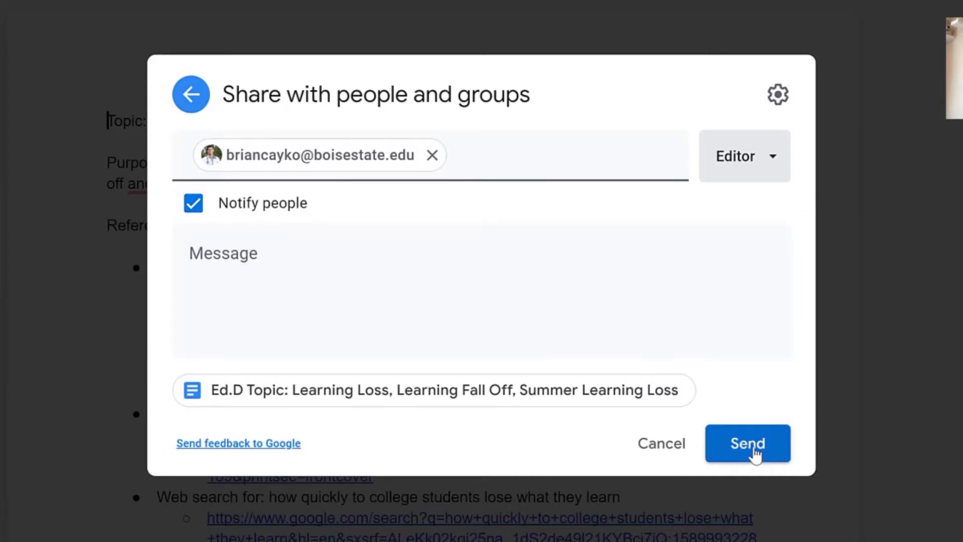
left_click(755, 453)
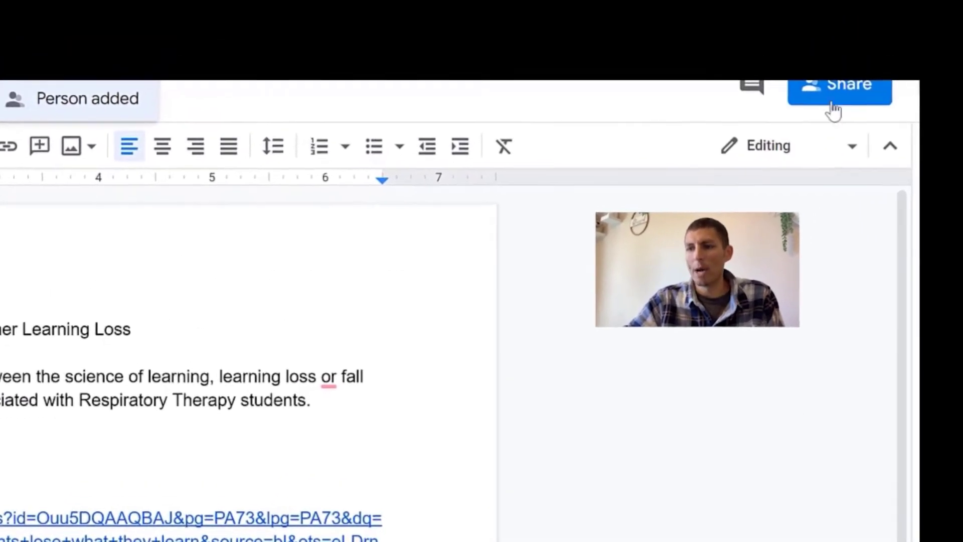
Step: Reopen the Share dialog and copy the Google Doc's link
left_click(834, 97)
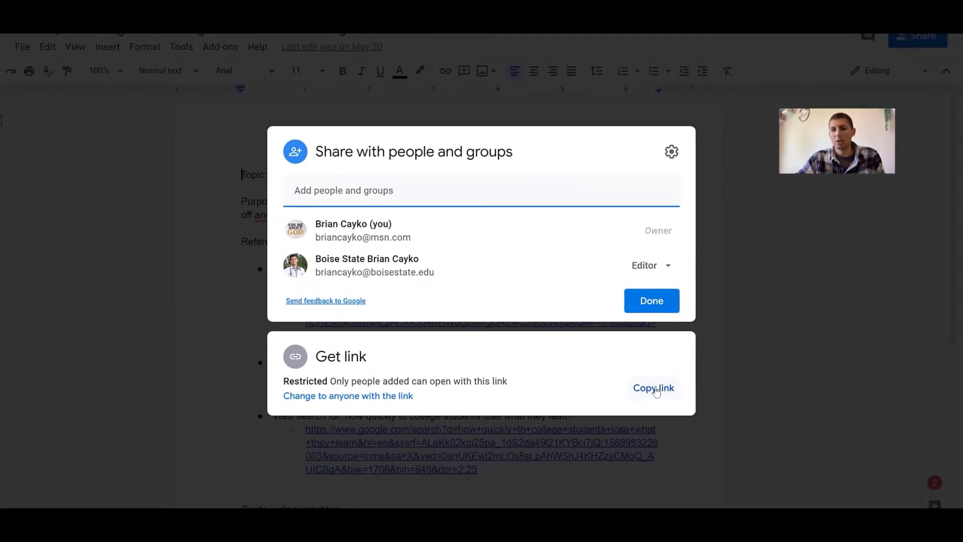
left_click(655, 389)
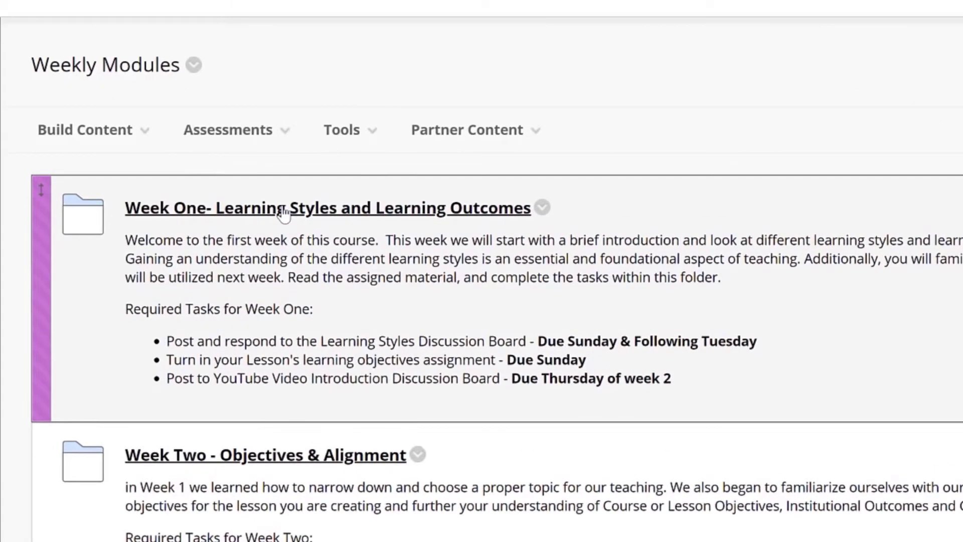
Step: Open the Week One folder's Wk 1 Assignment – Course Lesson Topic page, down to Assignment Submission
left_click(284, 208)
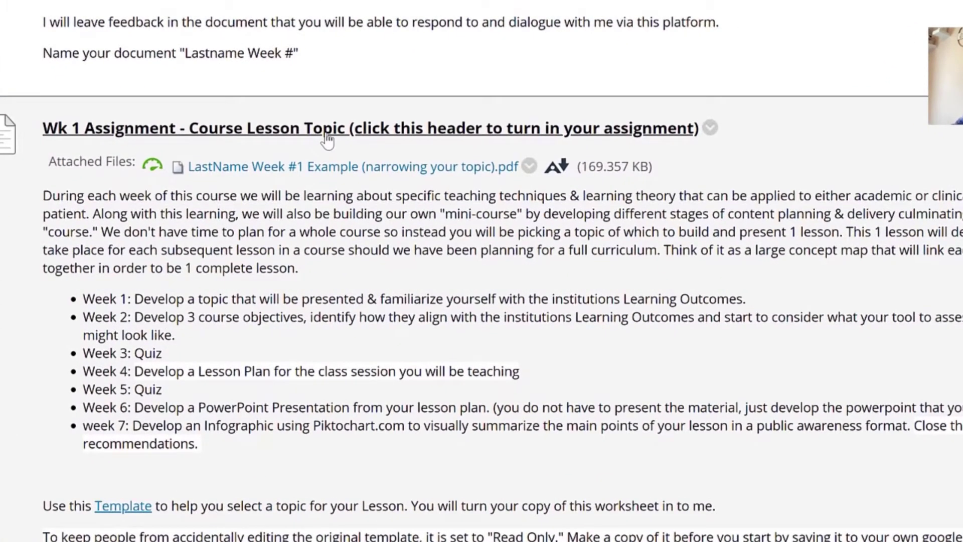
left_click(327, 139)
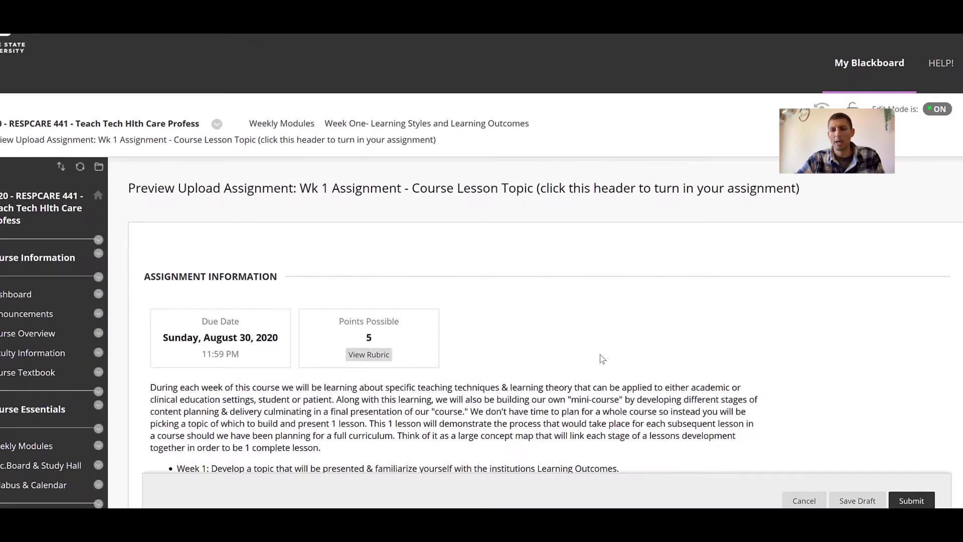
scroll(599, 354, "down", 10)
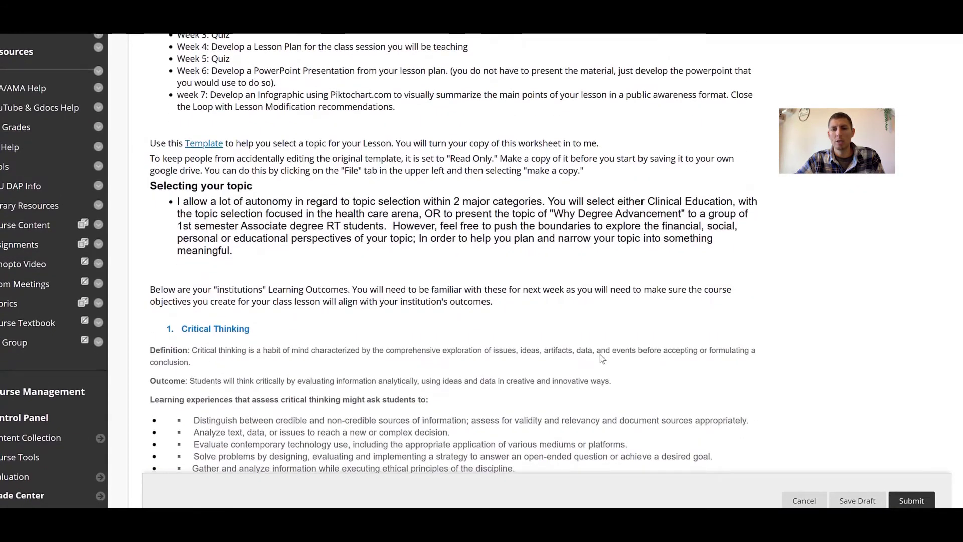
scroll(600, 354, "down", 14)
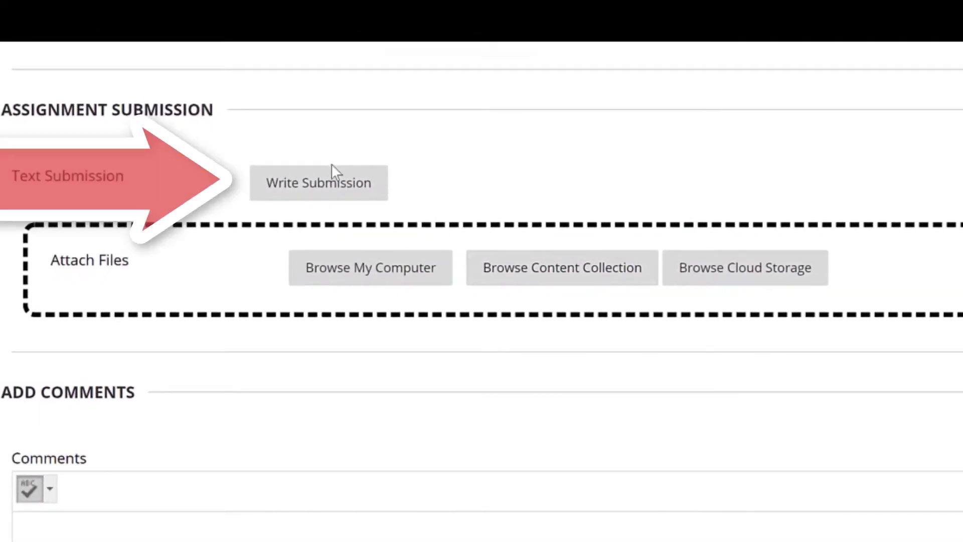
Step: Paste the Google Doc link into the Write Submission text box and select it all
left_click(324, 189)
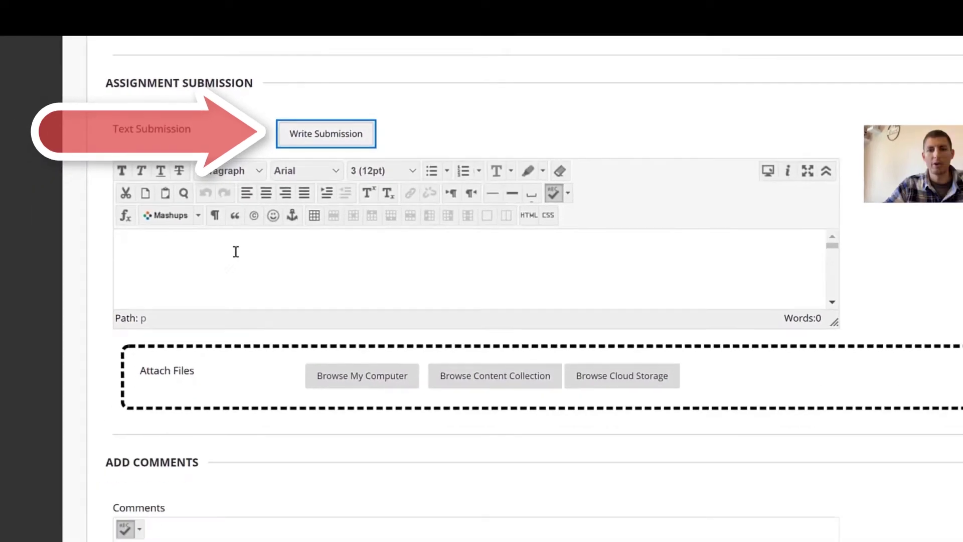
left_click(190, 333)
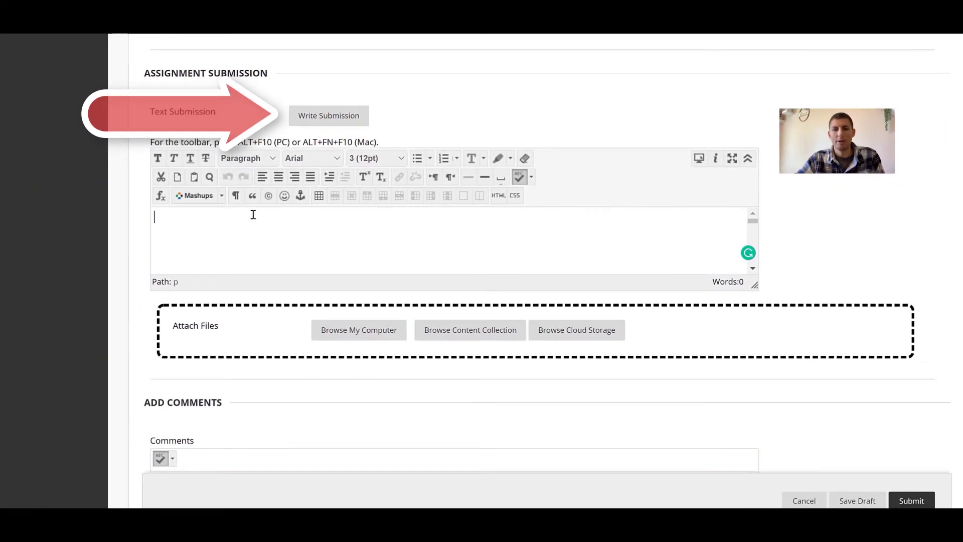
key("ctrl+v")
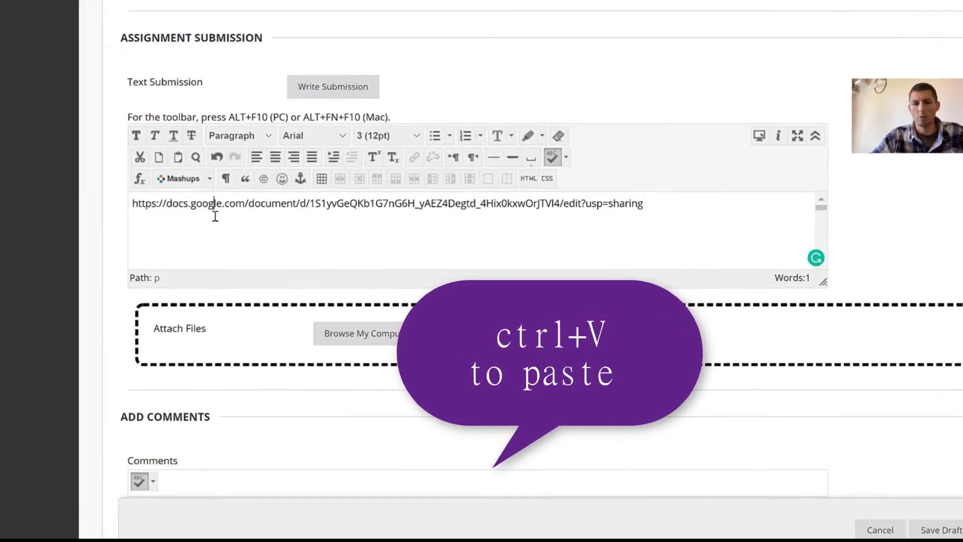
right_click(226, 227)
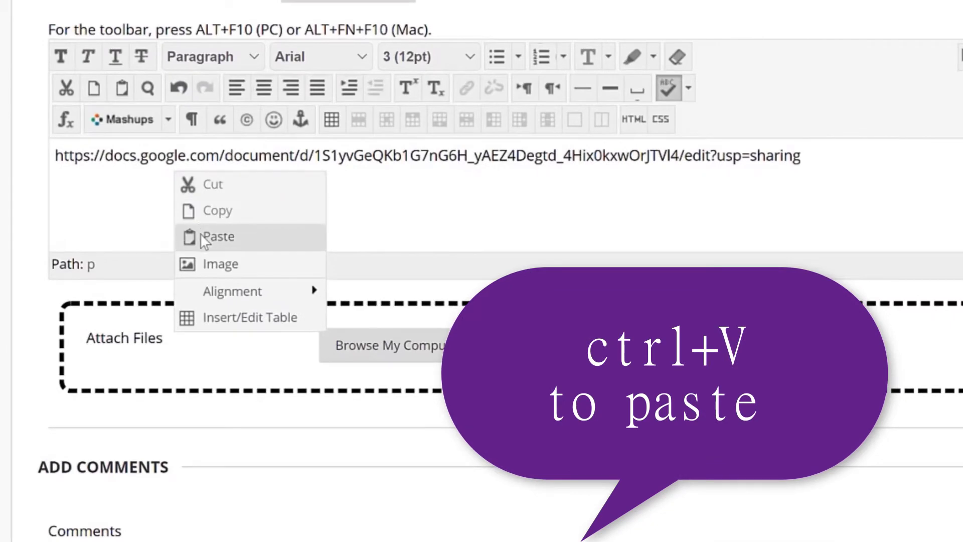
left_click(734, 204)
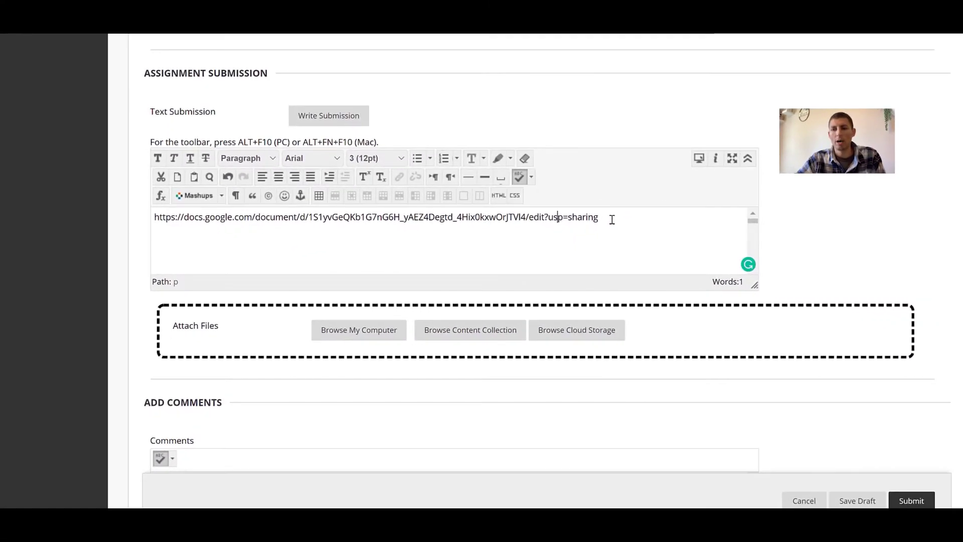
left_click(612, 220)
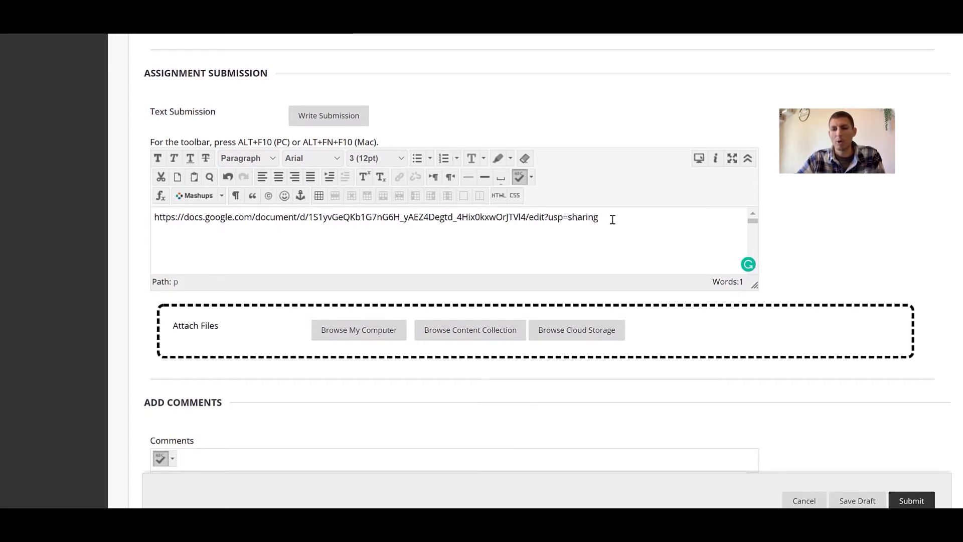
key("ctrl+a")
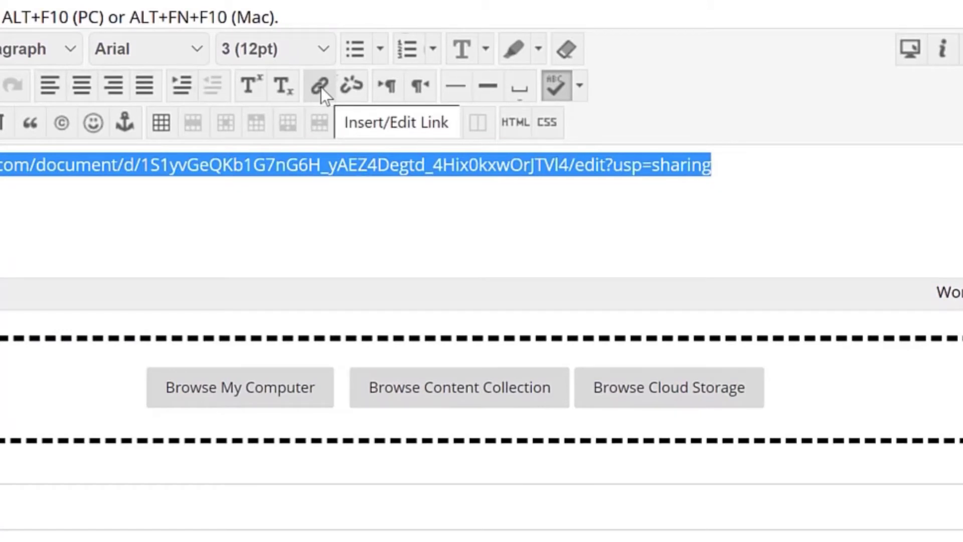
Step: Set the Google Doc URL as Link Path with Target Open in New Window (_blank)
left_click(320, 86)
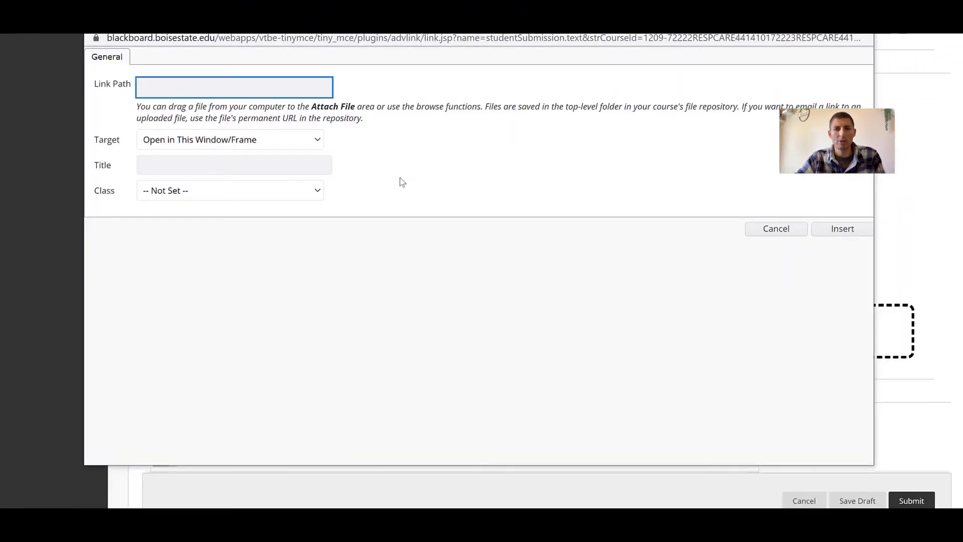
key("ctrl+v")
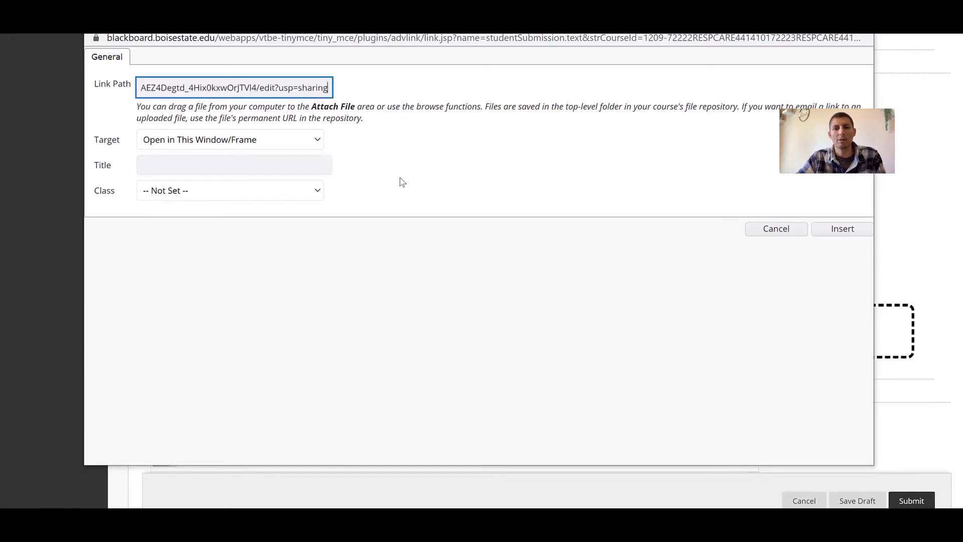
left_click(316, 140)
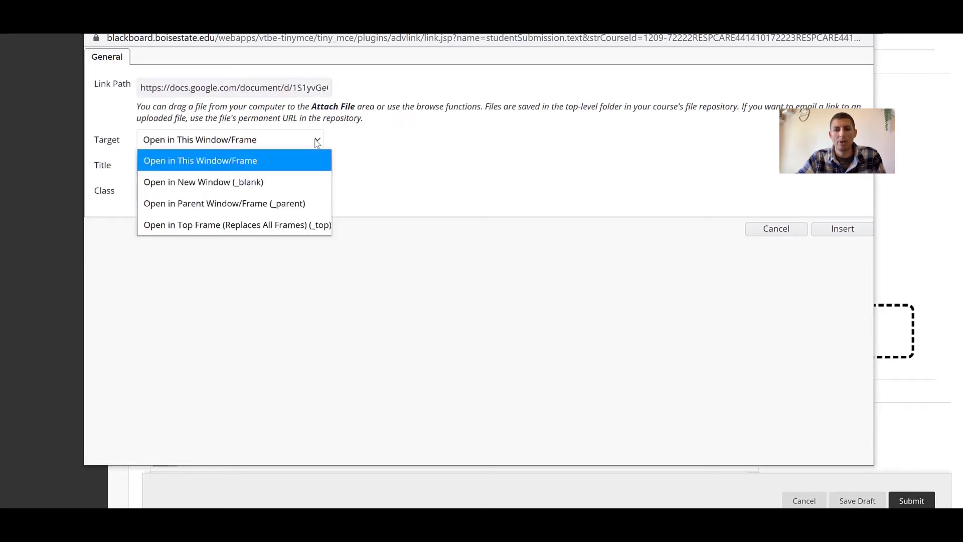
left_click(222, 186)
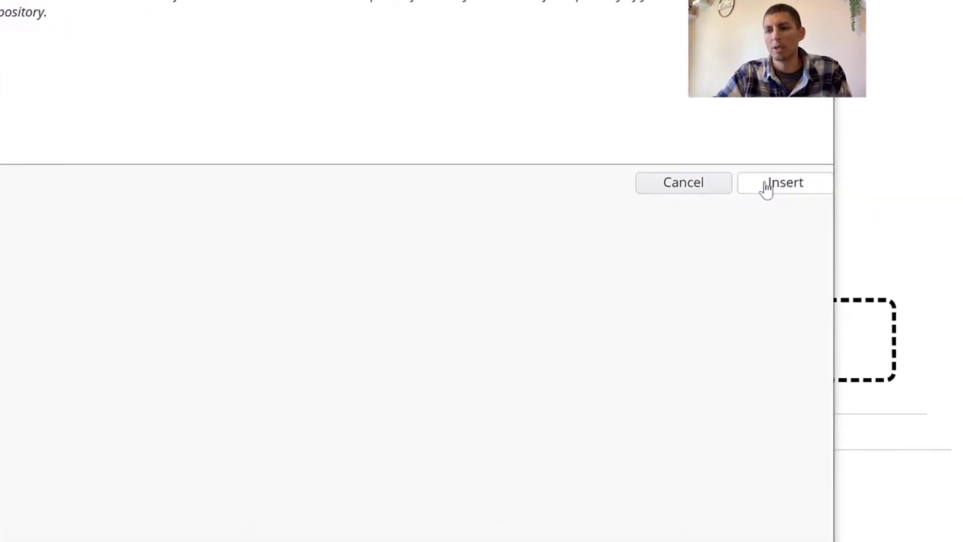
Step: Insert the hyperlink, then open the Google Doc from the 4.75/5 graded submission's link
left_click(766, 189)
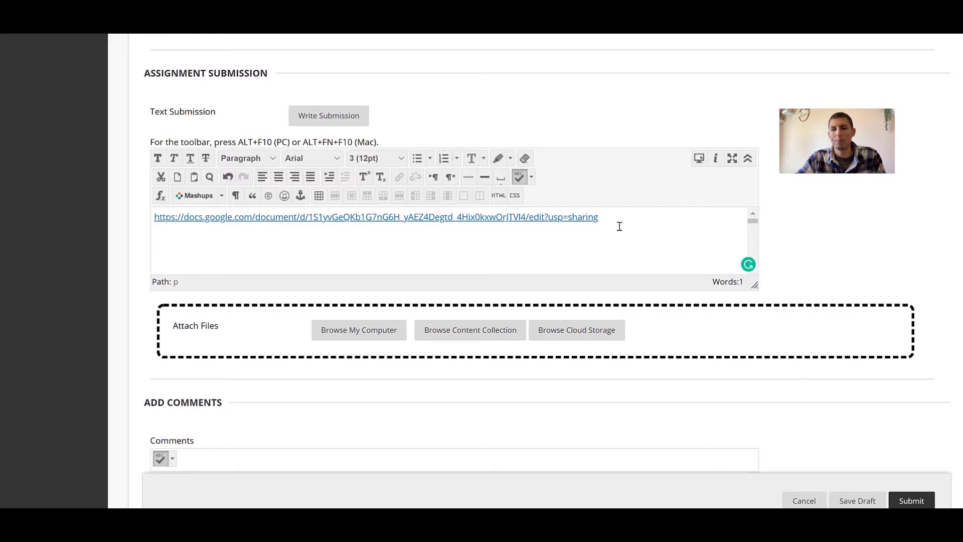
scroll(844, 252, "down", 3)
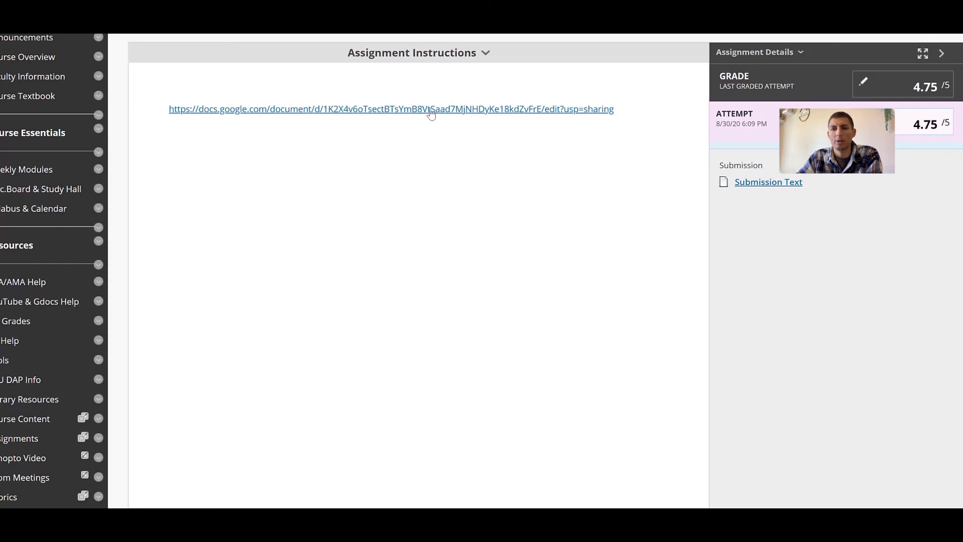
left_click(431, 109)
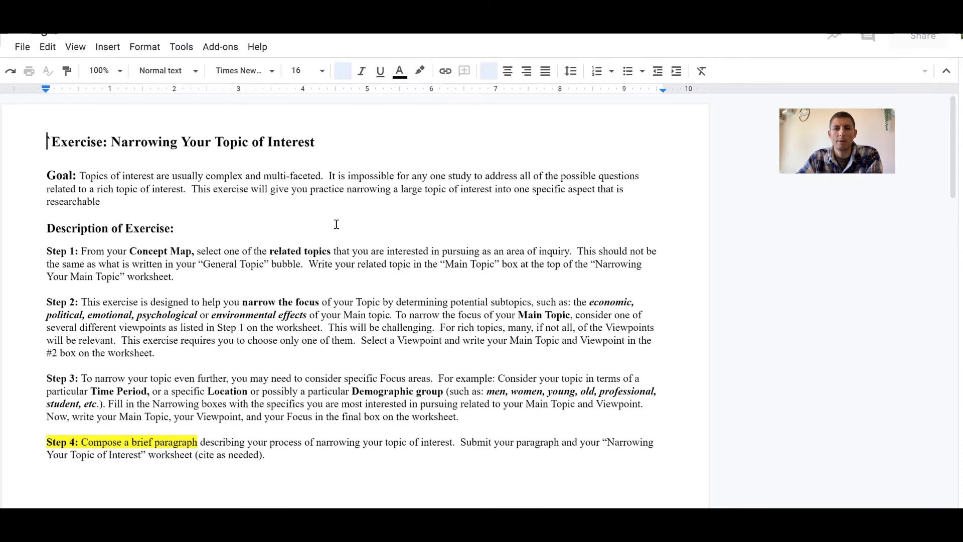
Step: Scroll down through the worksheet's Viewpoint, Time Period, Location and Demographics entries, then back up
scroll(449, 292, "down", 15)
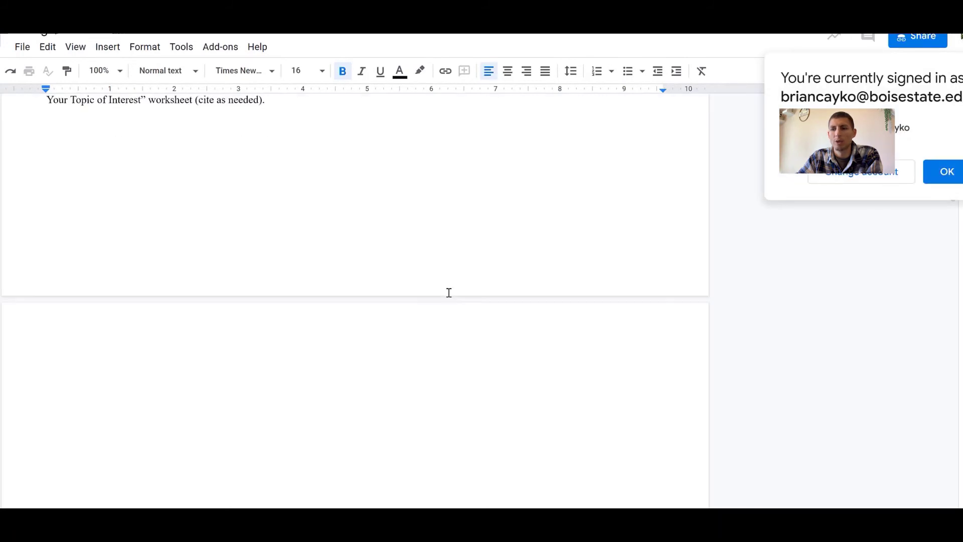
scroll(449, 293, "down", 2)
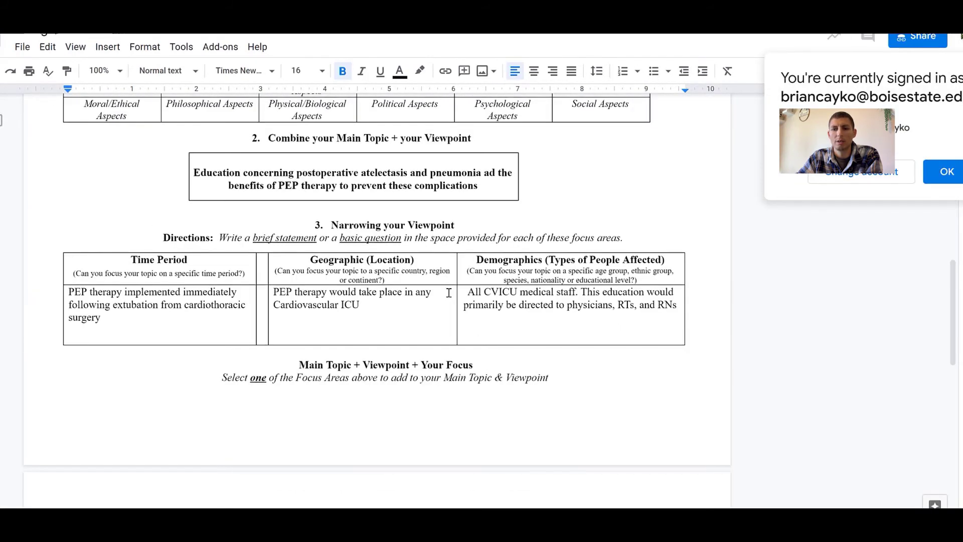
scroll(449, 293, "up", 10)
scroll(449, 293, "up", 3)
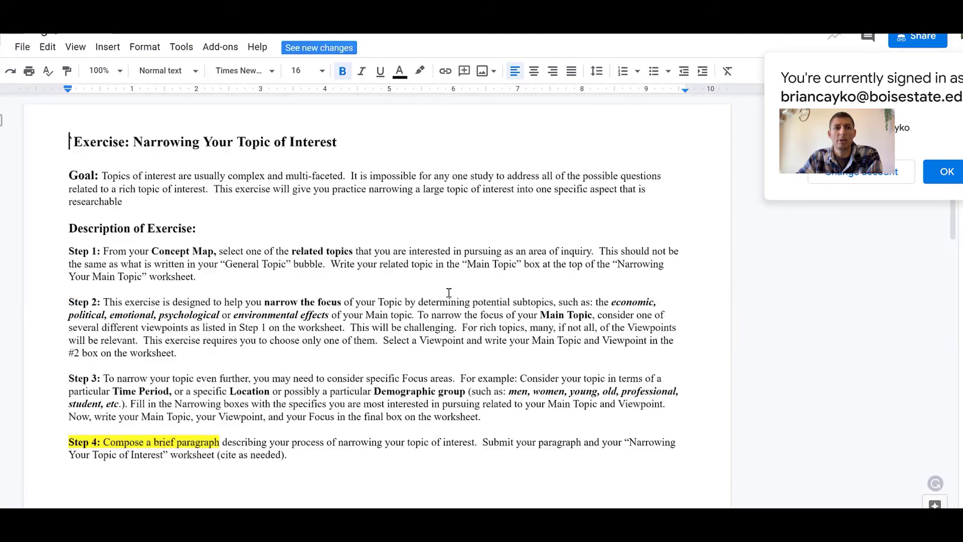